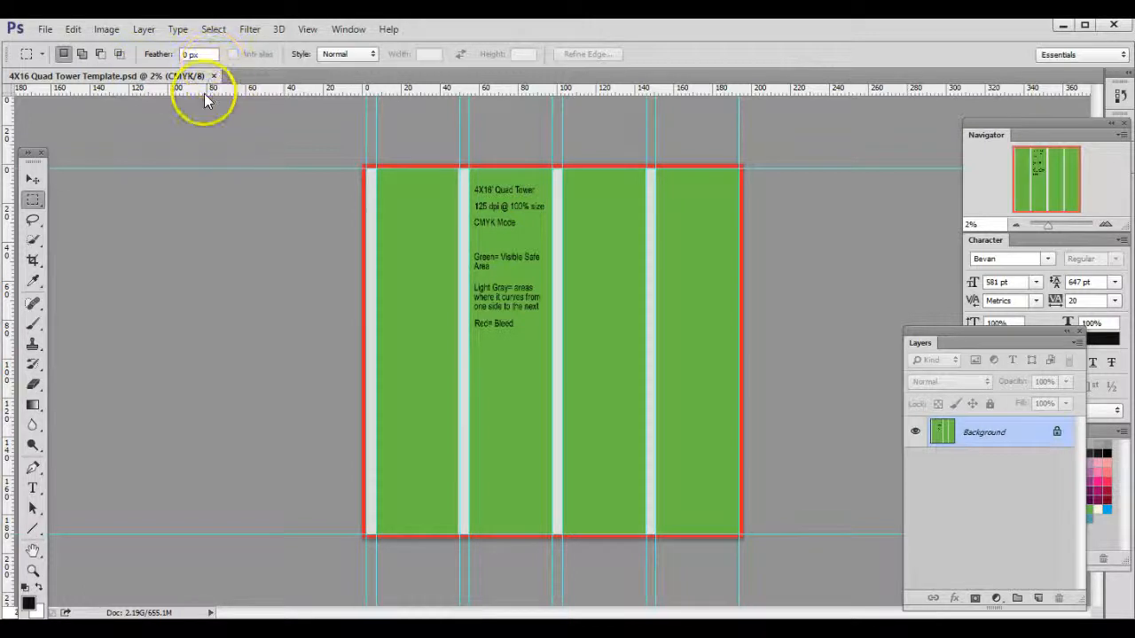
Step: Check which color mode the quad tower template uses, without changing it
left_click(106, 29)
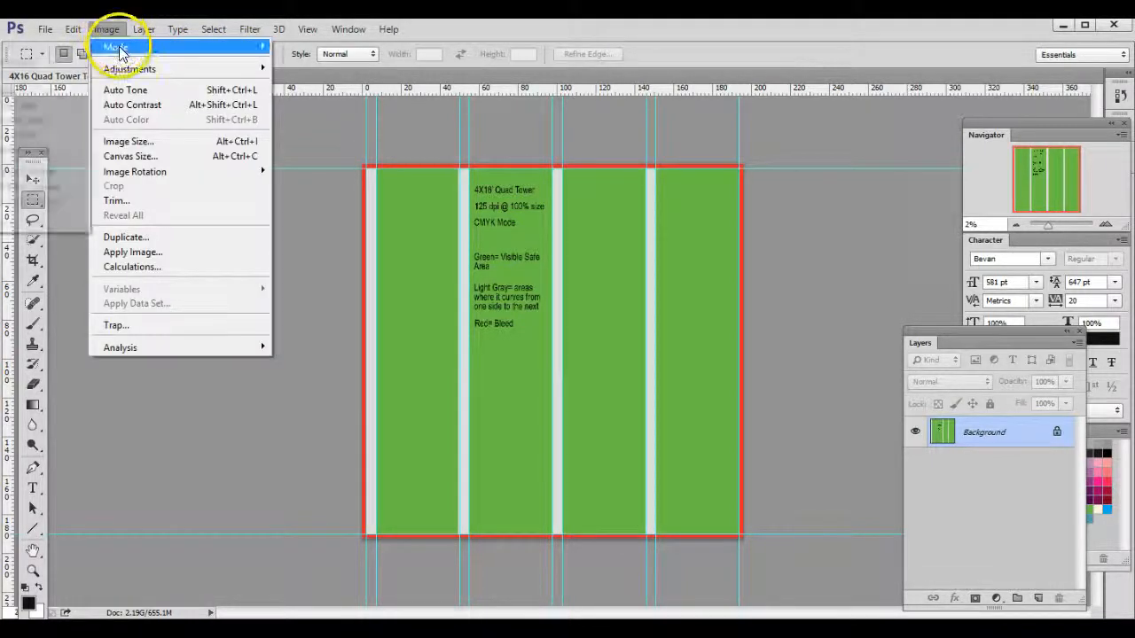
mouse_move(120, 51)
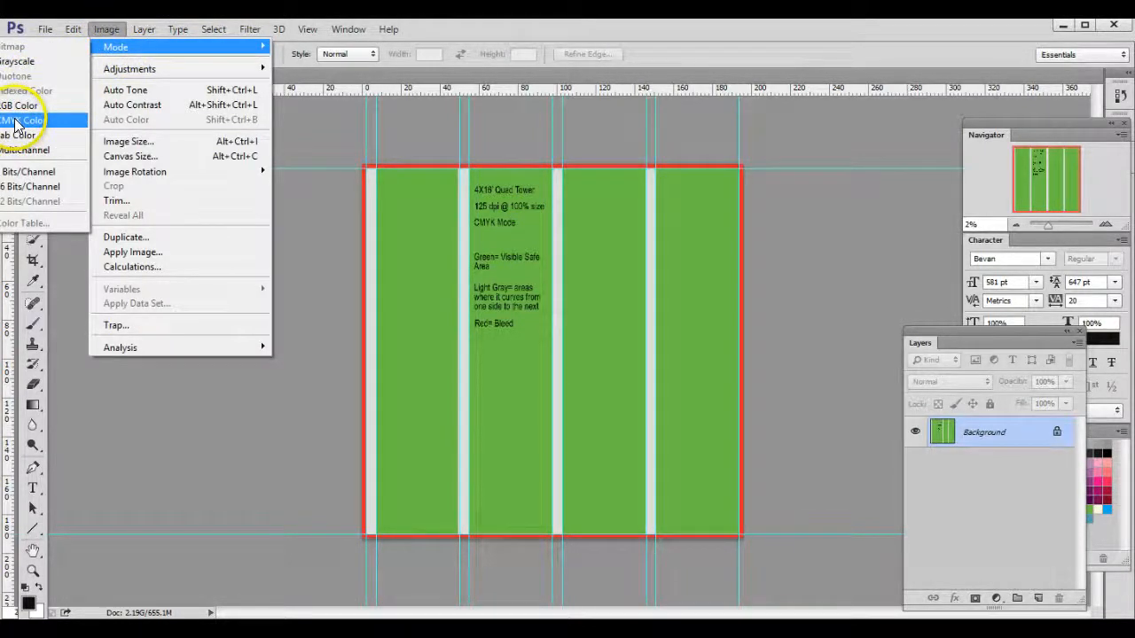
left_click(325, 227)
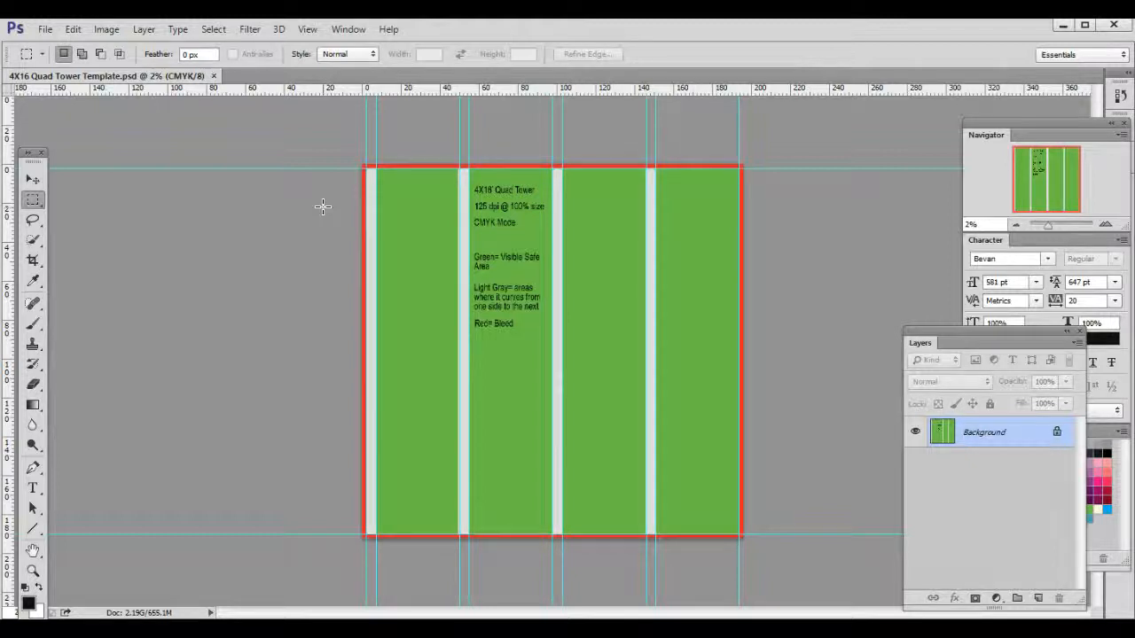
Step: Check the template's dimensions and resolution in the Image Size settings and leave them without applying changes
left_click(108, 32)
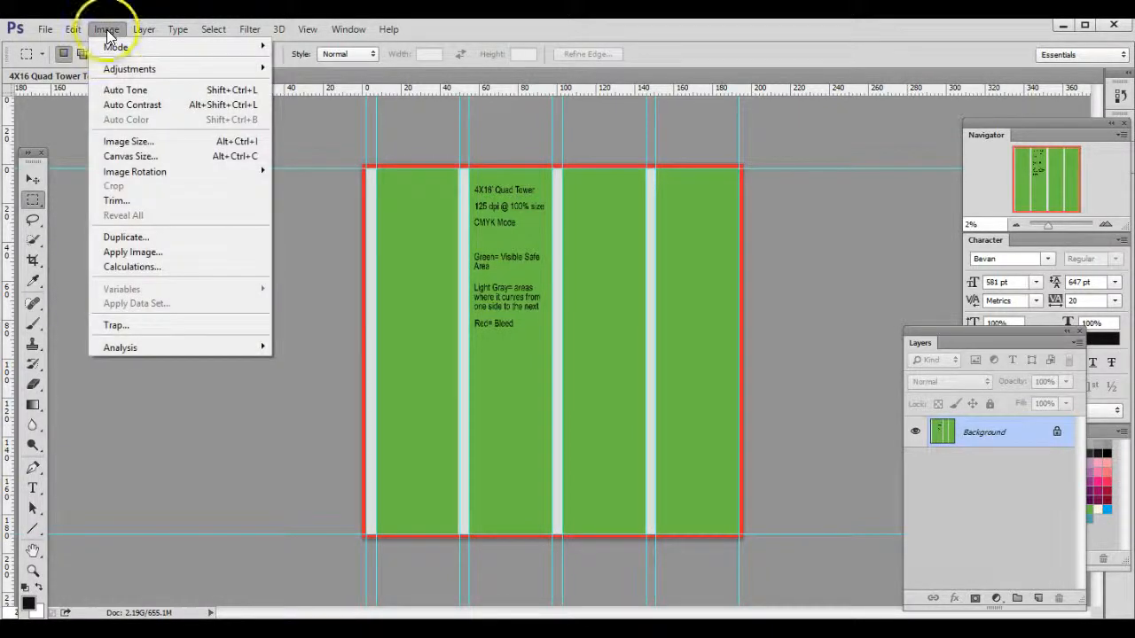
left_click(126, 142)
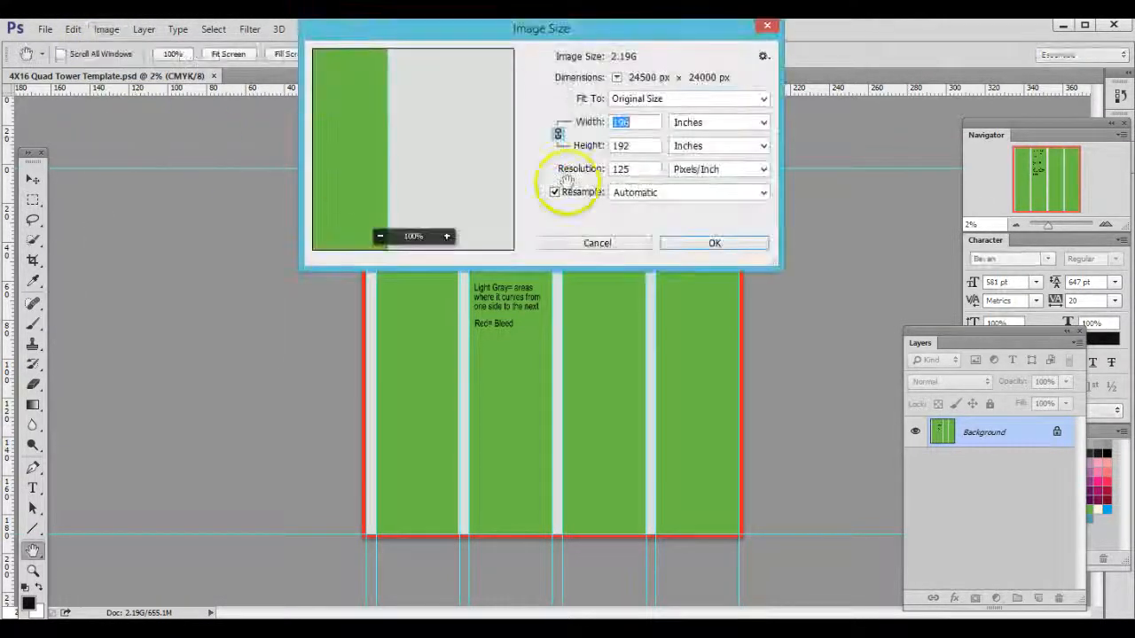
double_click(622, 170)
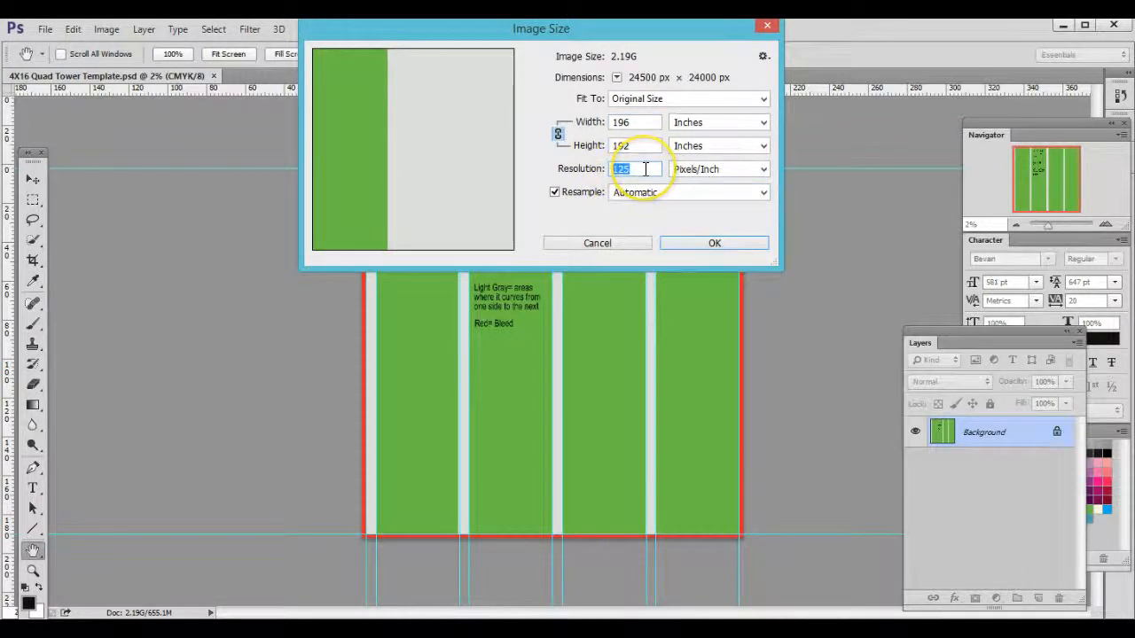
left_click(767, 25)
key("m")
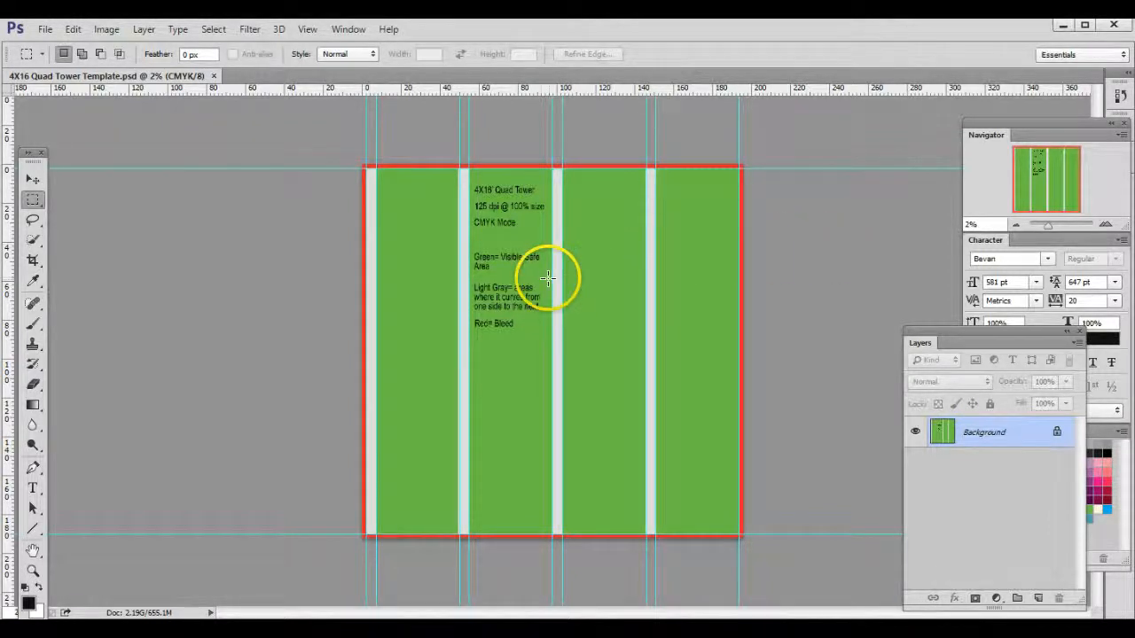
left_click(44, 29)
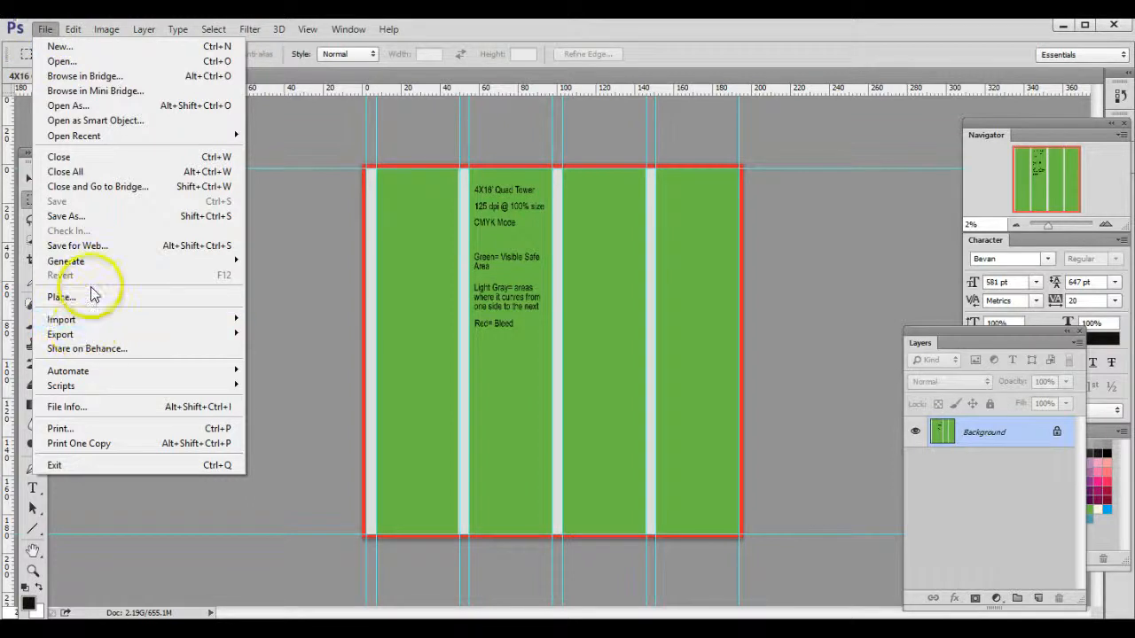
left_click(300, 310)
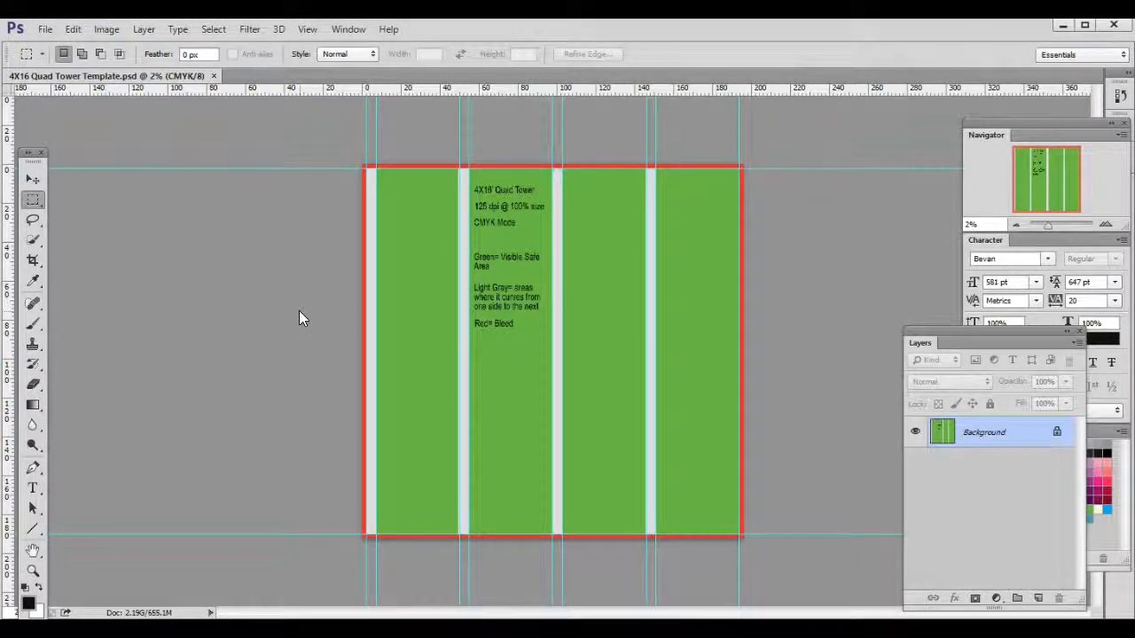
Step: Examine the template's red bleed edges, light gray curve strips and green visible safe areas from end to end
key("ctrl+plus")
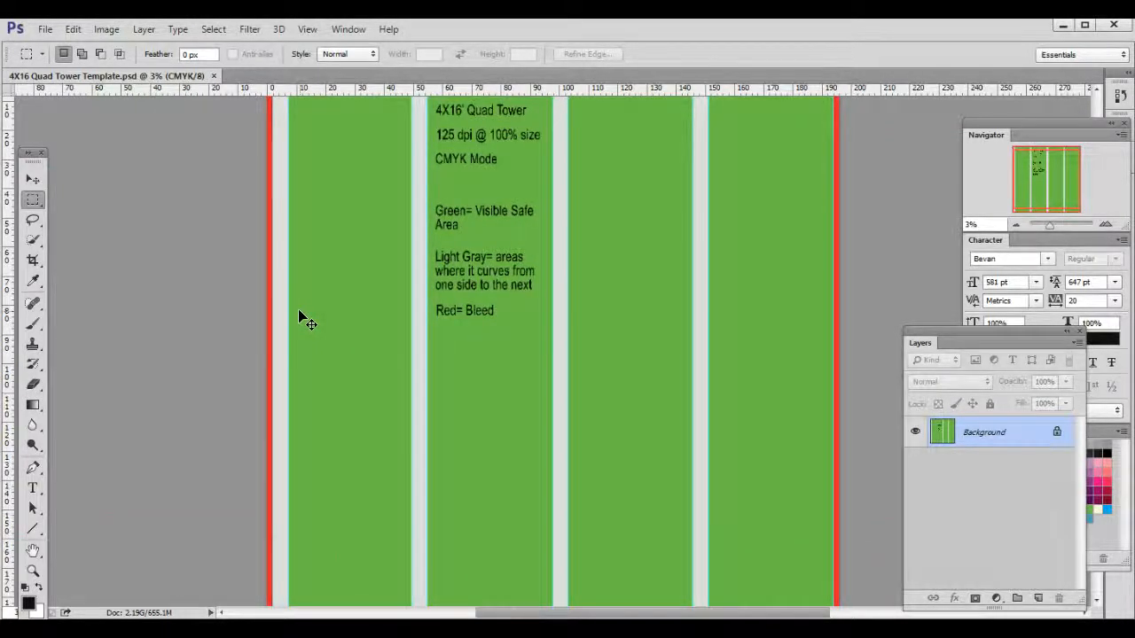
scroll(363, 385, "up", 2)
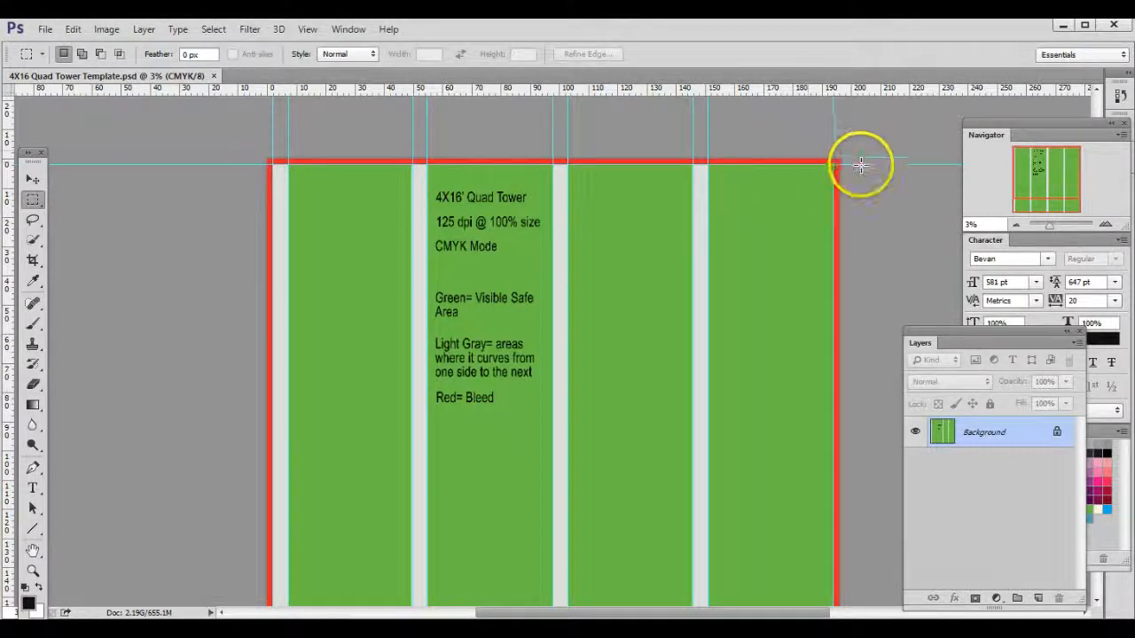
scroll(823, 479, "down", 2)
scroll(798, 509, "down", 2)
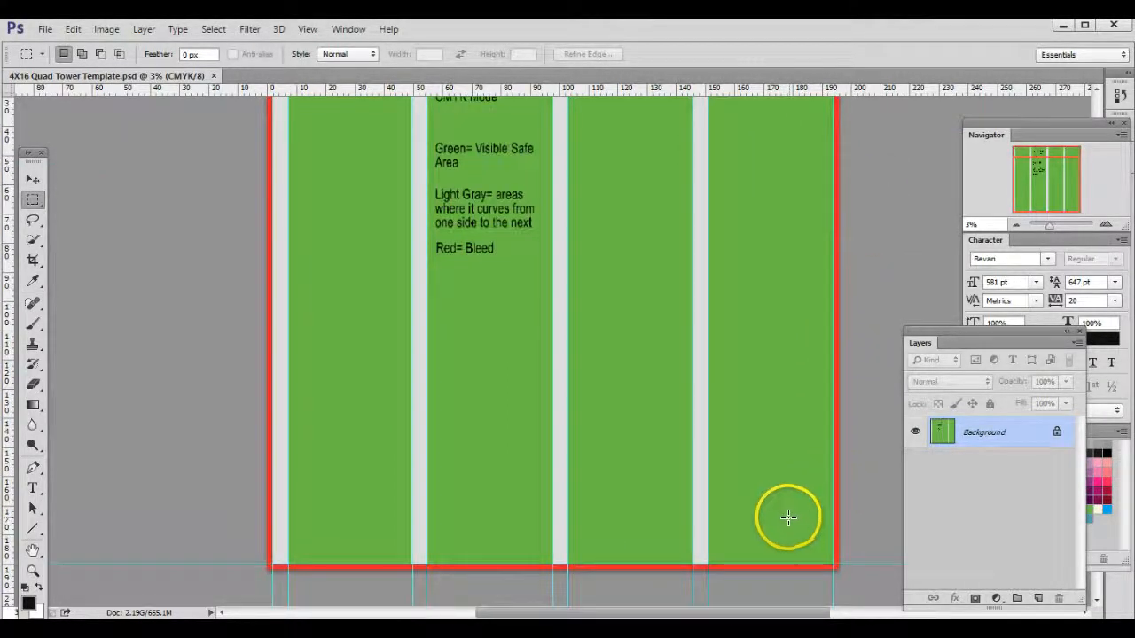
scroll(243, 471, "up", 2)
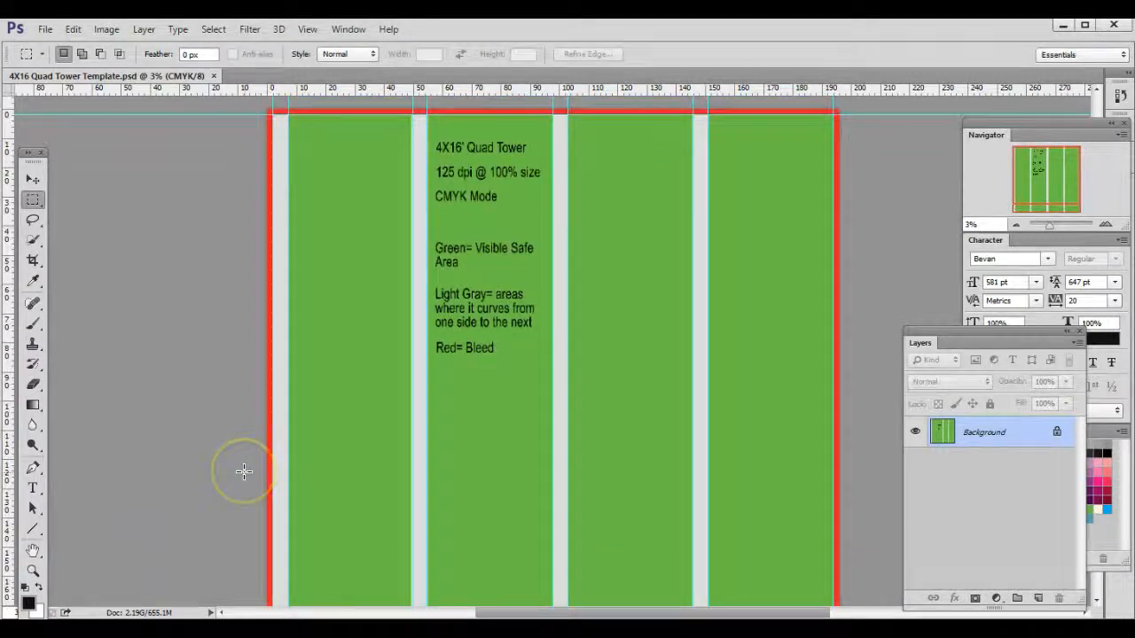
scroll(242, 471, "up", 1)
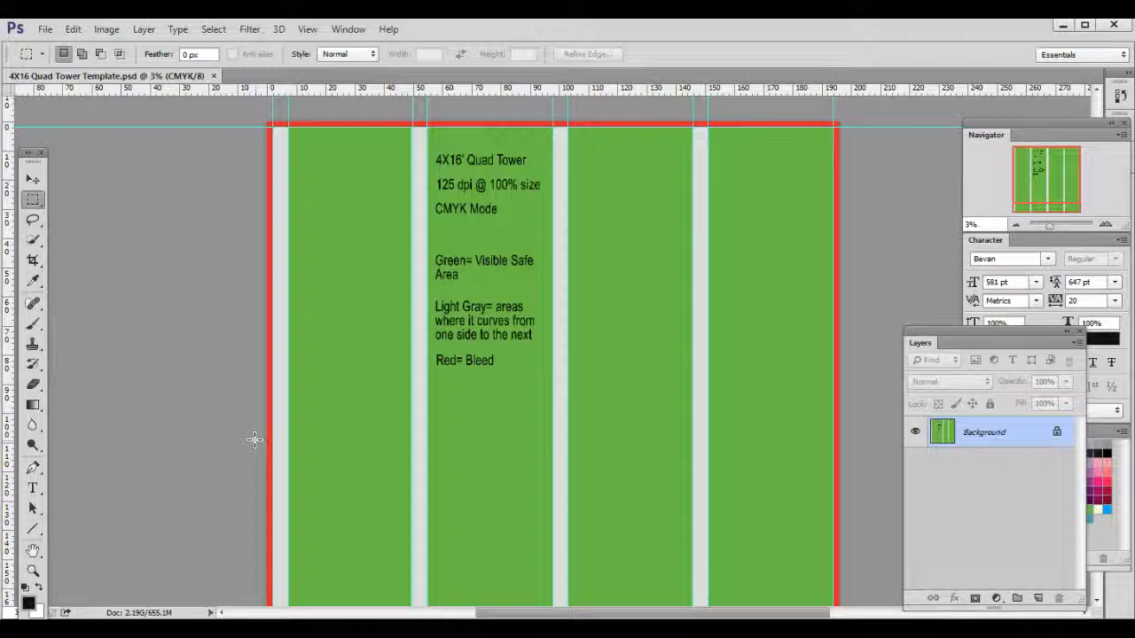
left_click(362, 368)
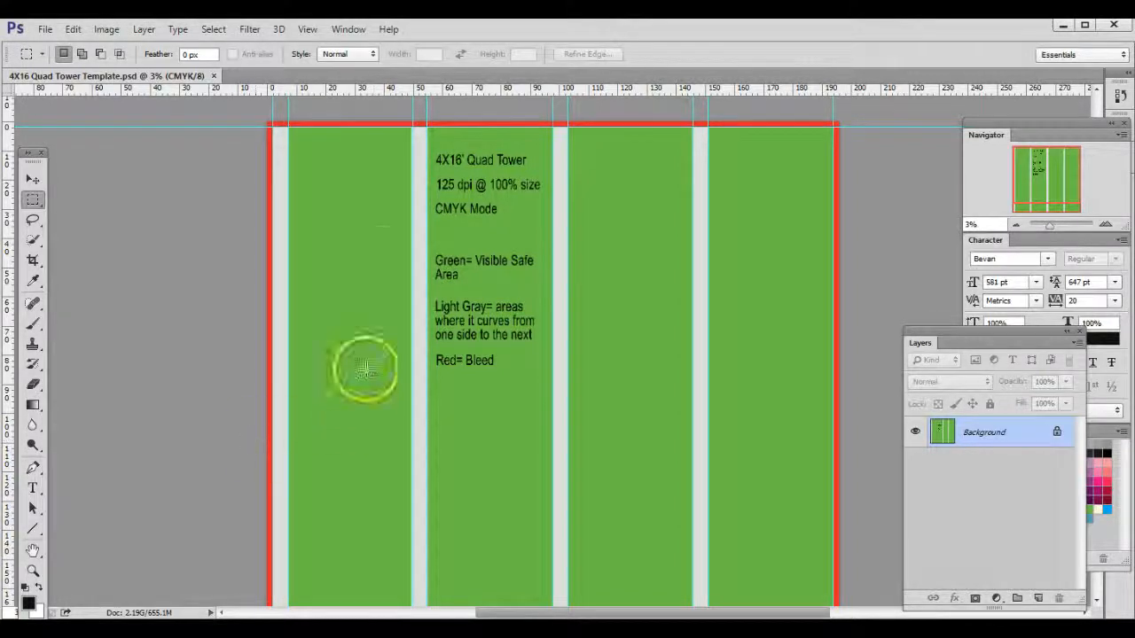
left_click(351, 146)
left_click(345, 258)
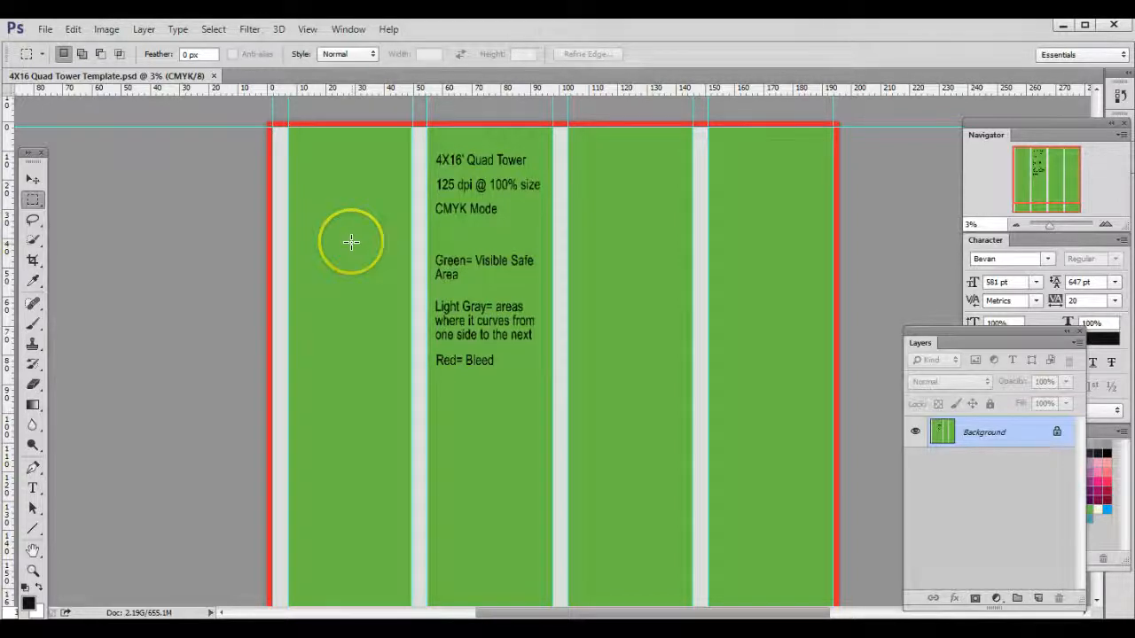
scroll(350, 246, "down", 3)
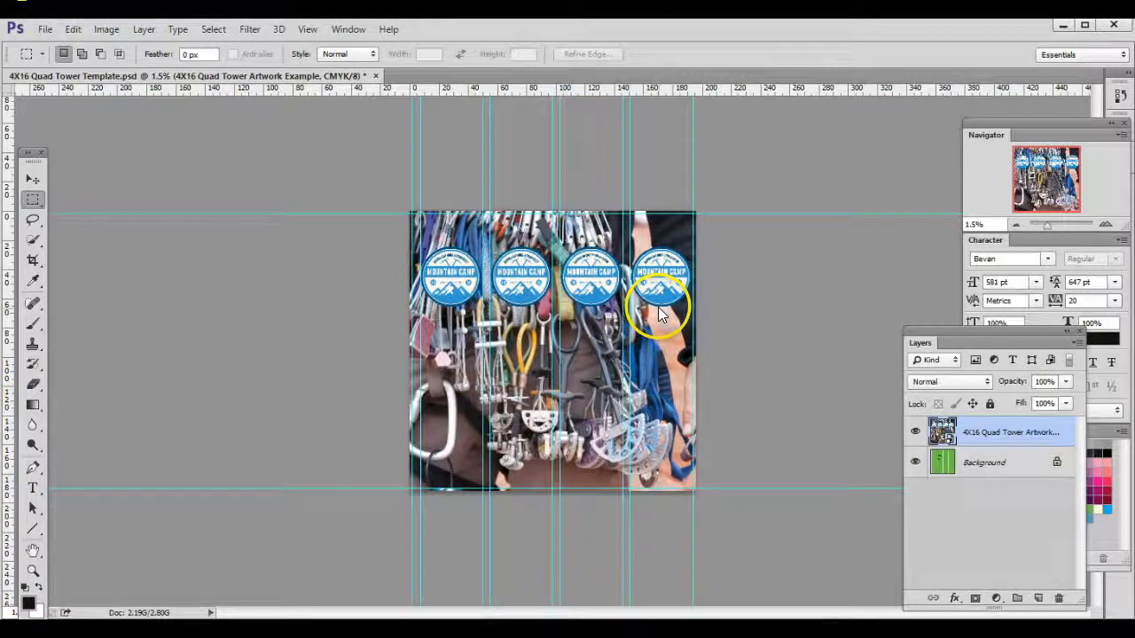
Step: Examine how the artwork's background and four Mountain Camp logos sit relative to the template guides
key("ctrl+plus")
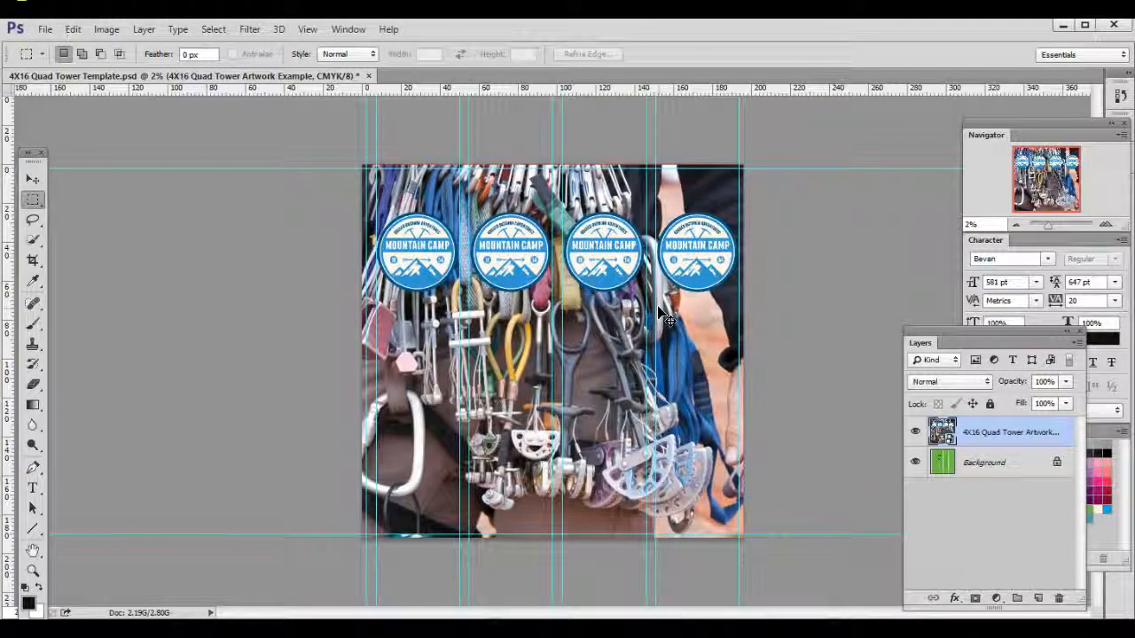
key("ctrl+plus")
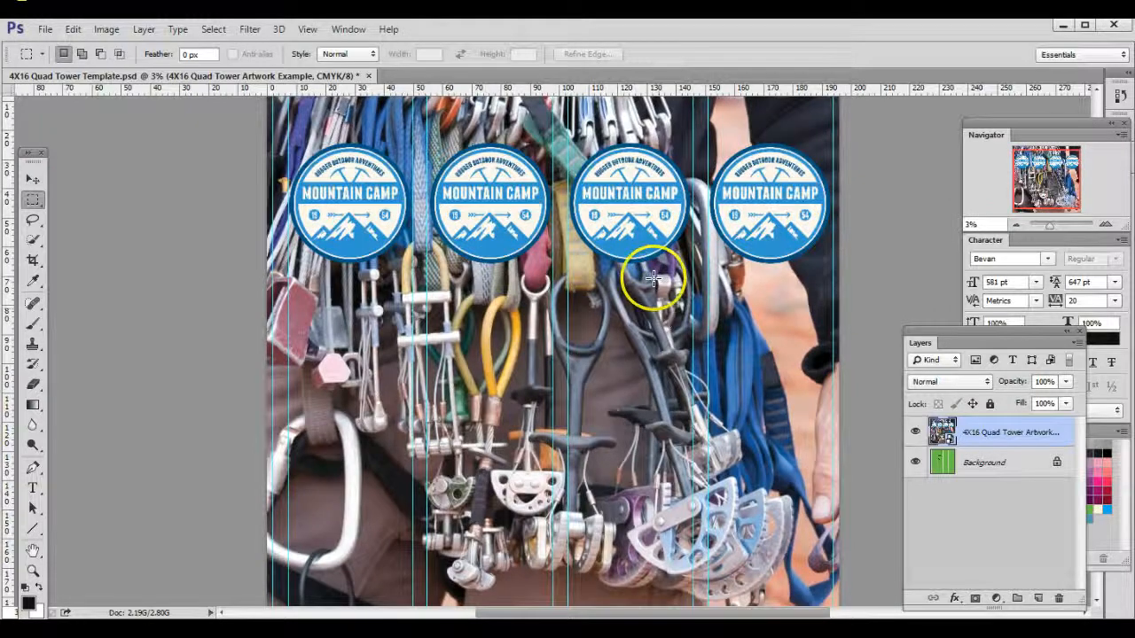
scroll(647, 276, "up", 3)
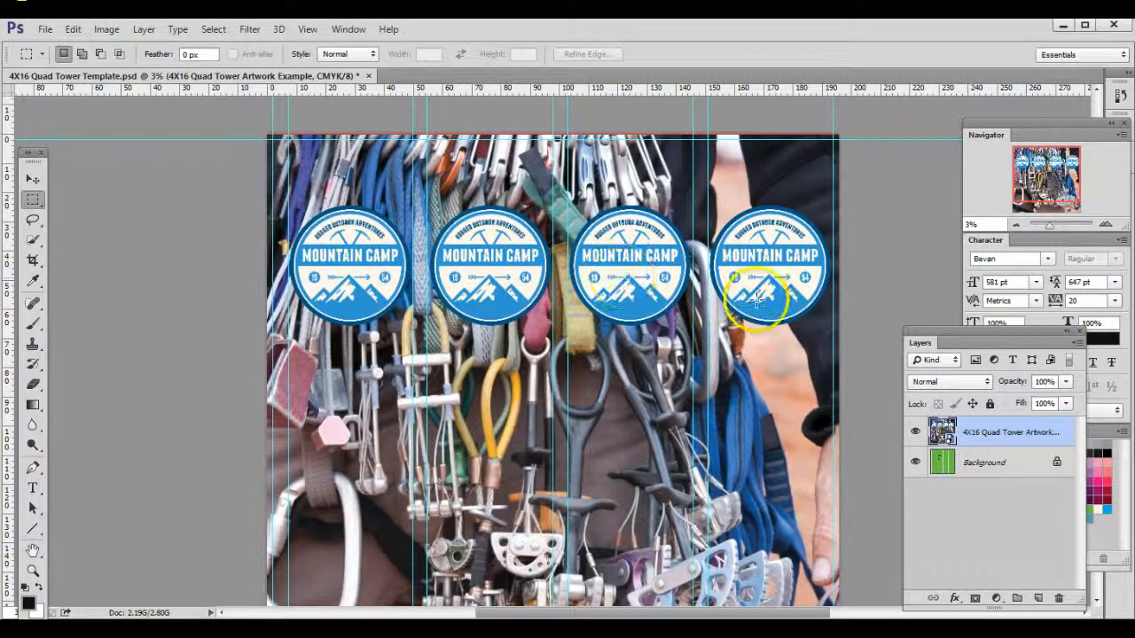
scroll(758, 302, "down", 3)
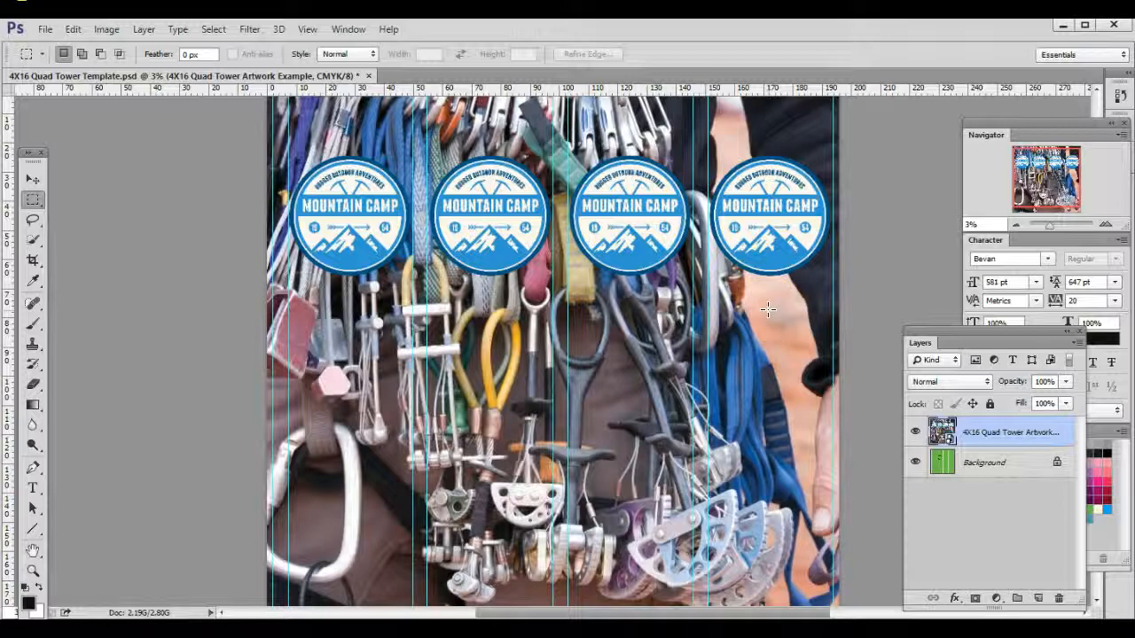
scroll(762, 302, "up", 2)
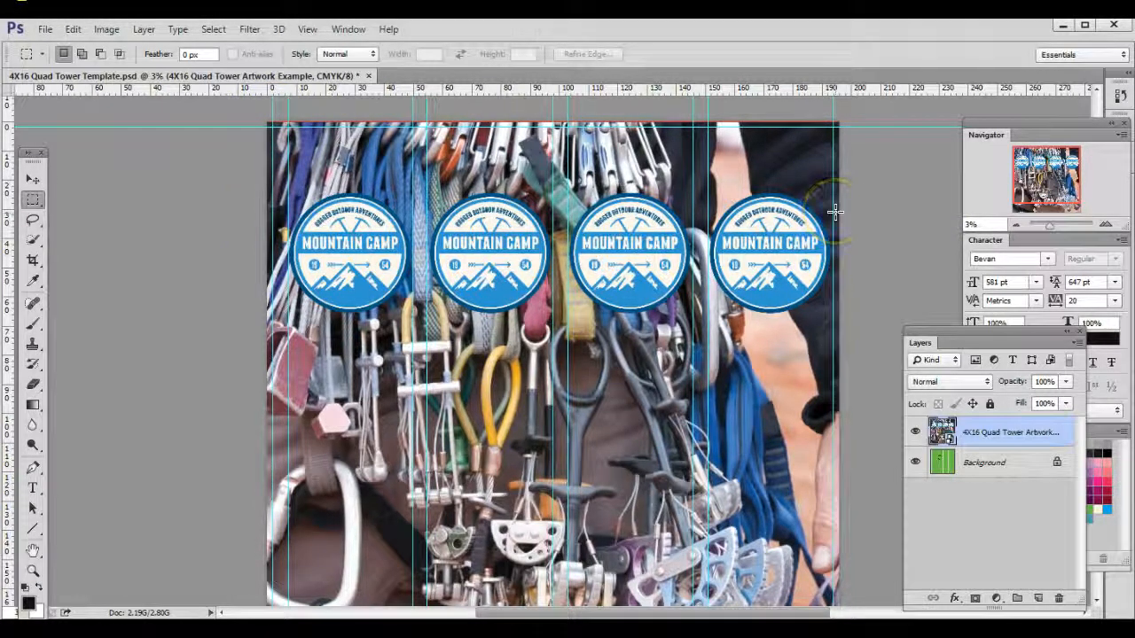
Step: Preview the artwork layer at about 15% opacity over the template using Blending Options, and discard the change
right_click(989, 433)
left_click(843, 25)
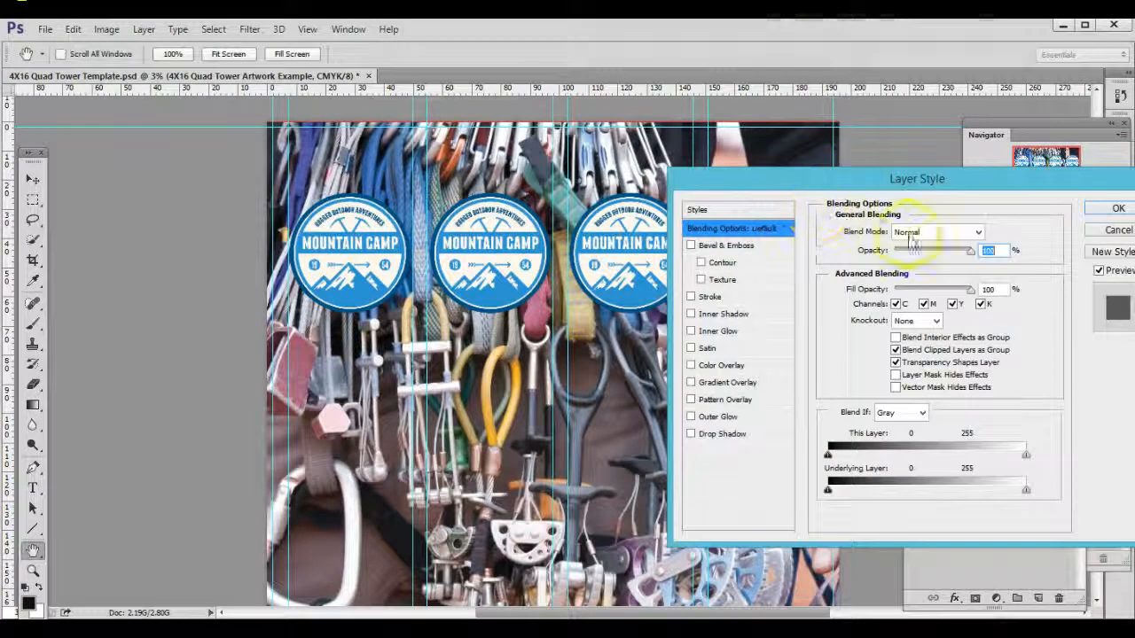
left_click_drag(971, 250, 906, 251)
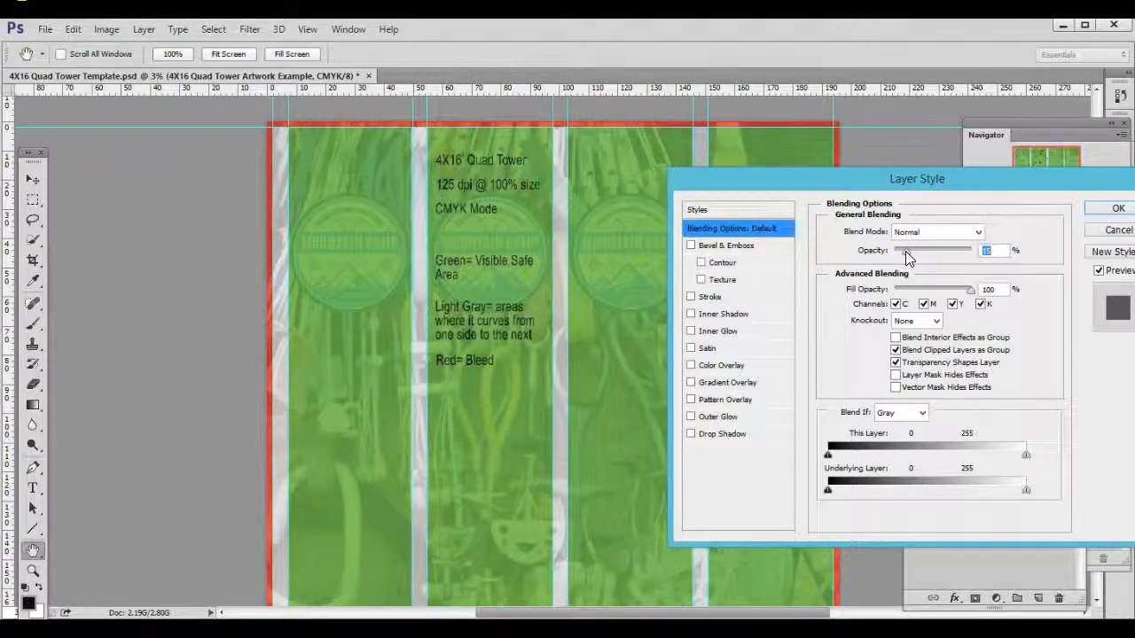
left_click_drag(905, 252, 979, 249)
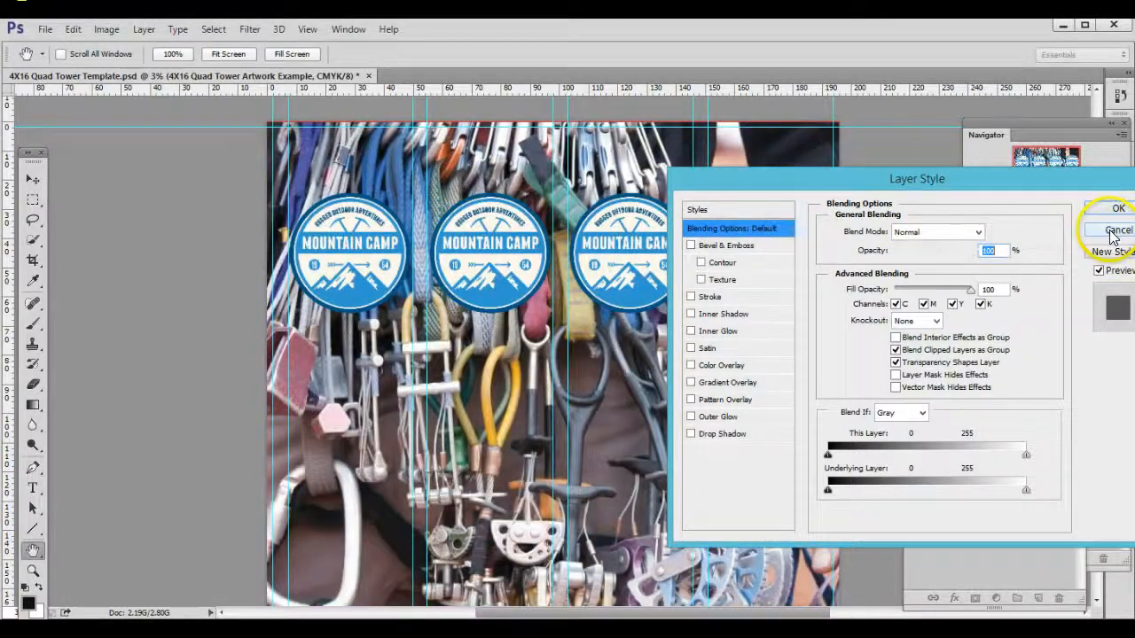
left_click(1110, 233)
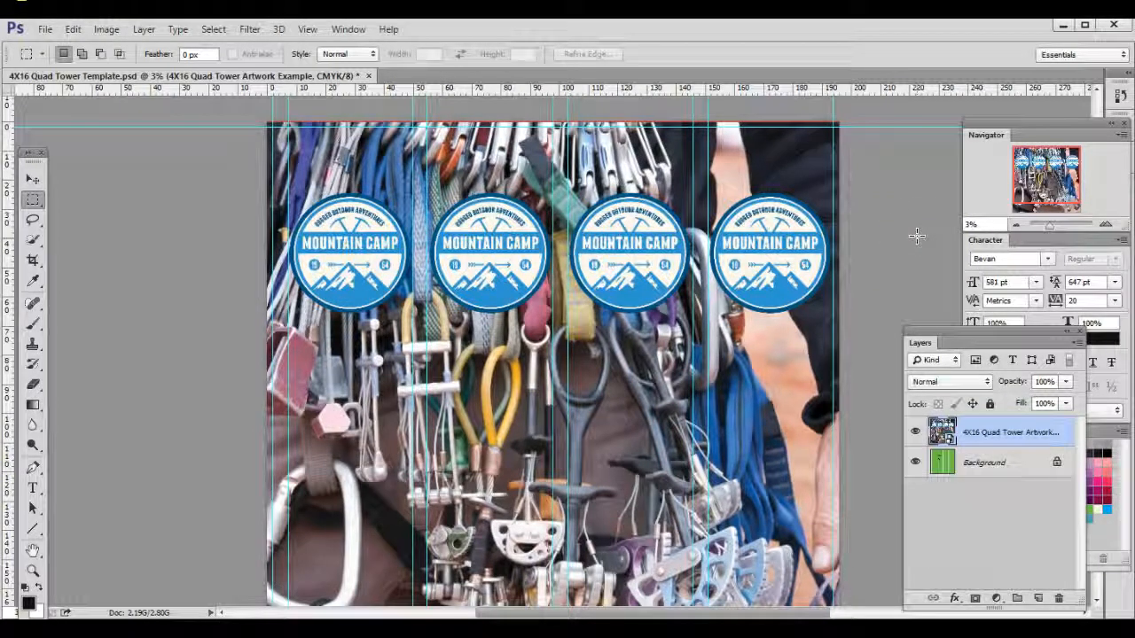
Step: Inspect the artwork's image quality at 66.67% zoom and check the measurement unit used by the rulers
key("ctrl+plus")
key("ctrl+plus")
key("ctrl+plus")
key("ctrl+plus")
key("ctrl+plus")
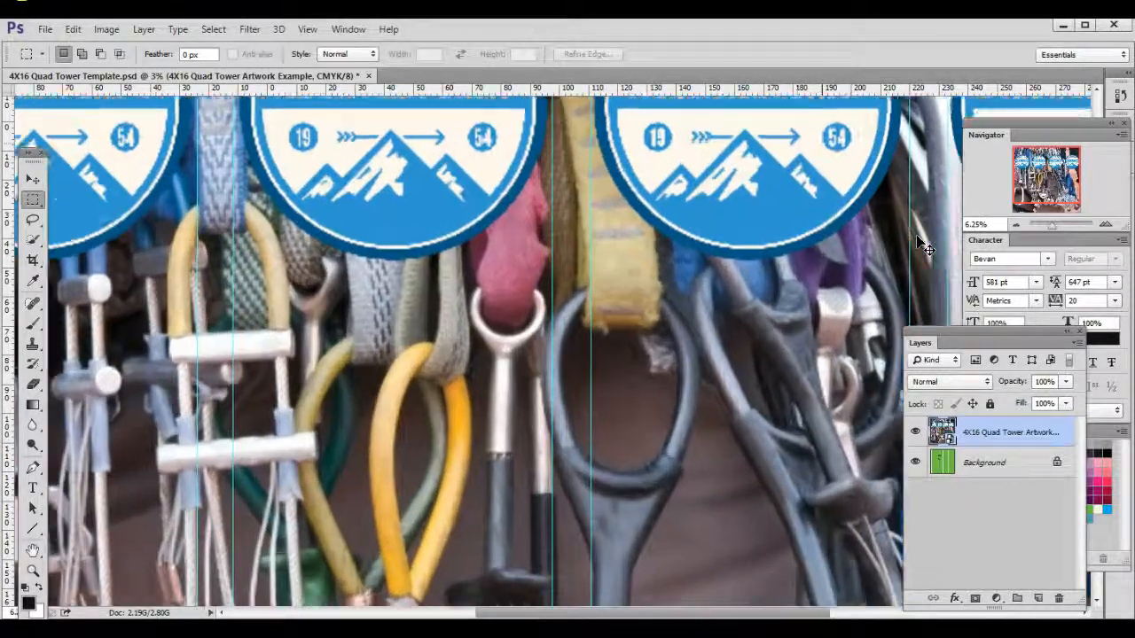
key("ctrl+plus")
key("ctrl+plus")
key("ctrl+plus")
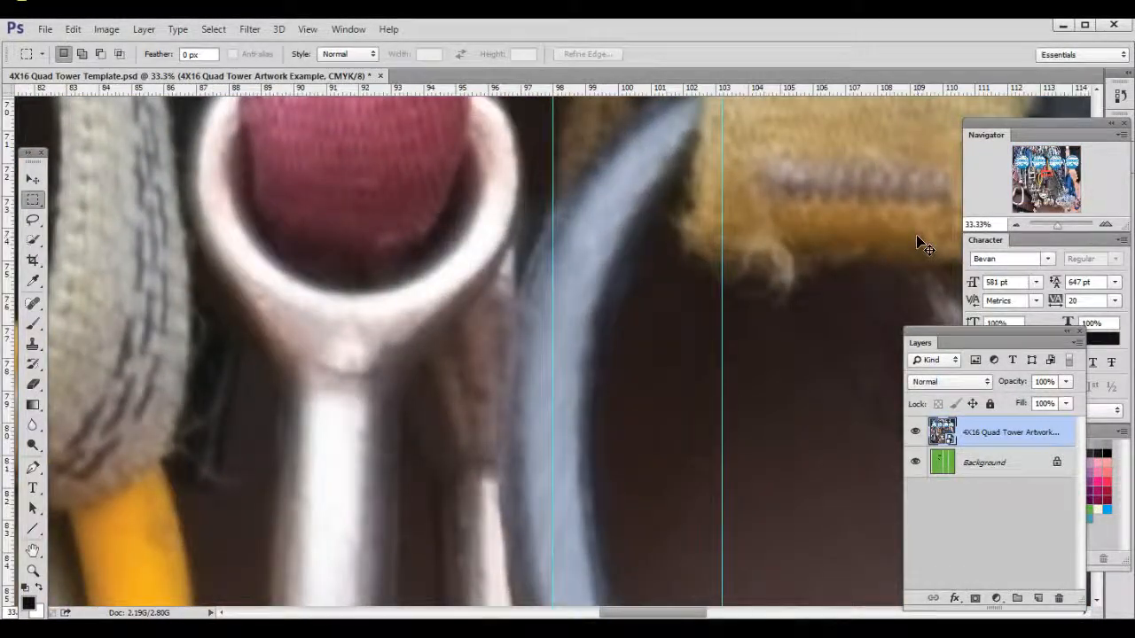
key("ctrl+plus")
key("ctrl+plus")
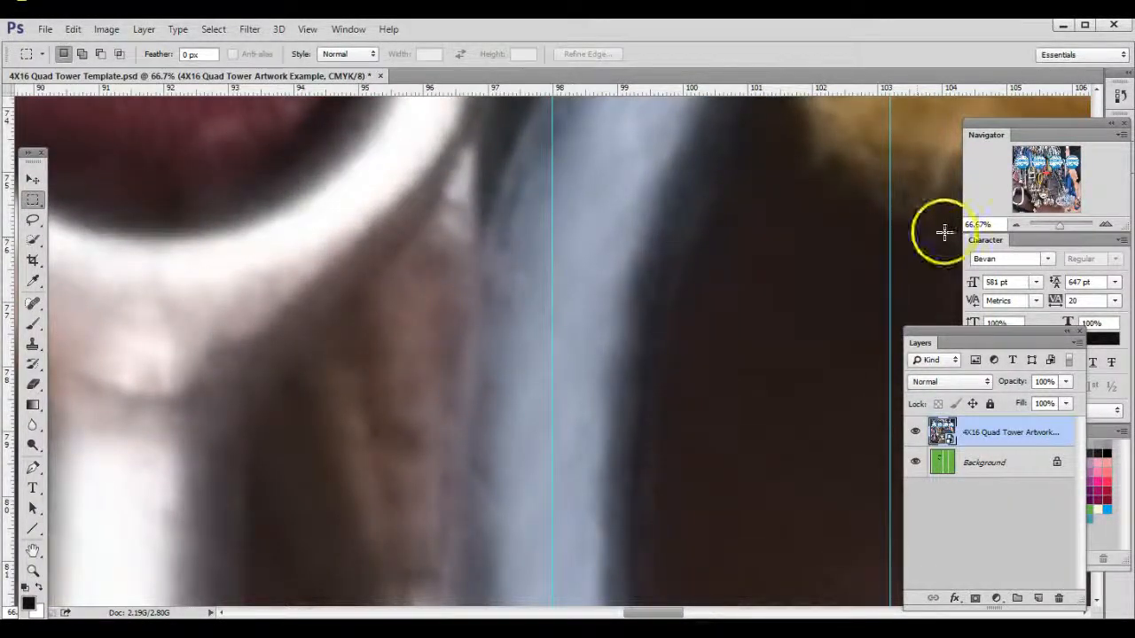
right_click(455, 90)
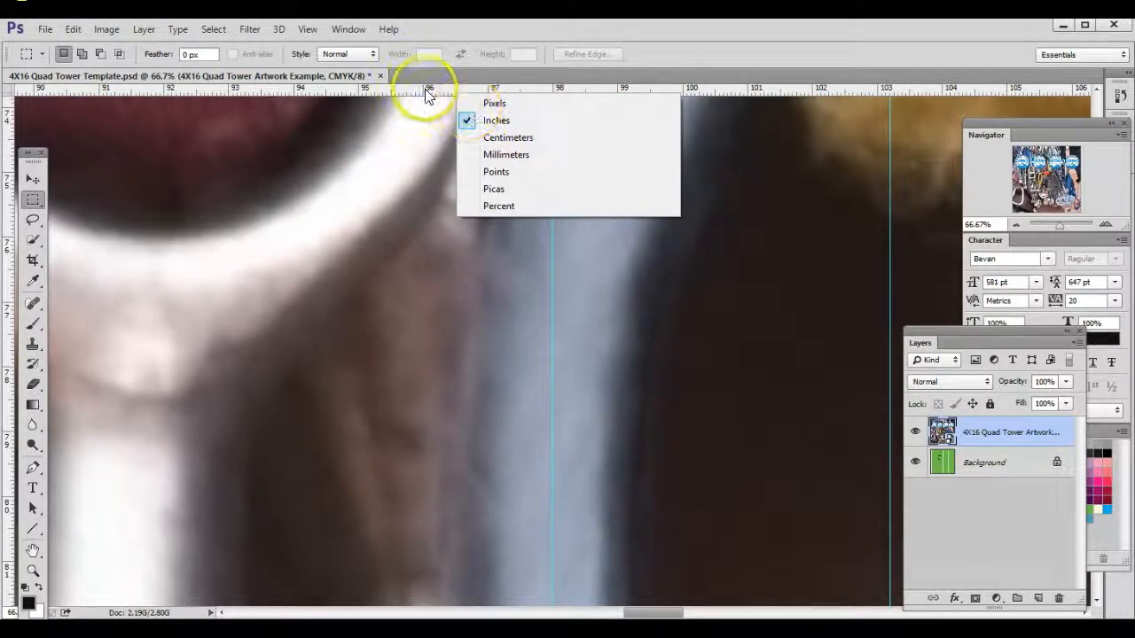
left_click(451, 94)
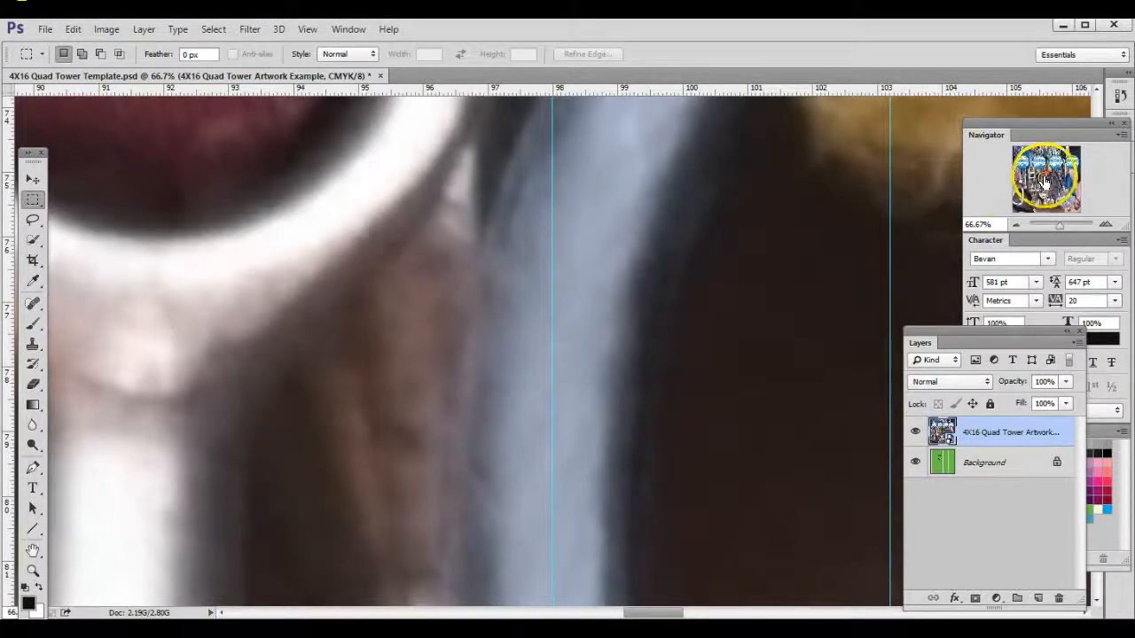
Step: Inspect the sharpness of the second Mountain Camp logo up close and review the whole artwork at 2% zoom
mouse_move(1030, 184)
left_mouse_down()
mouse_move(1044, 163)
mouse_move(1047, 175)
mouse_move(1036, 164)
mouse_move(1024, 175)
left_mouse_up()
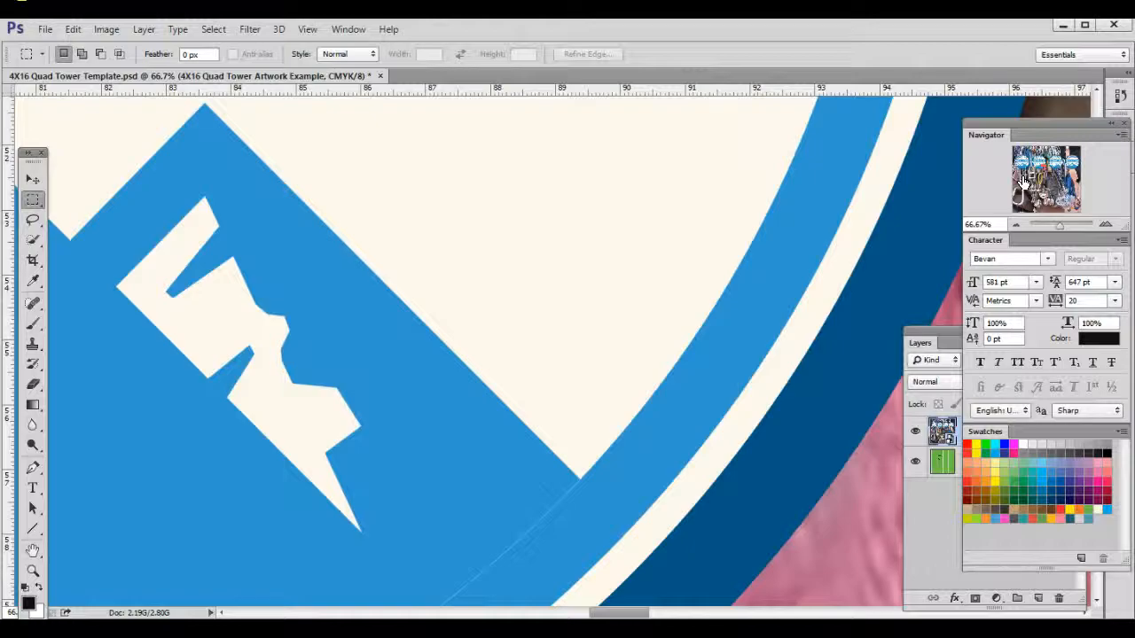
key("ctrl+minus")
key("ctrl+minus")
key("ctrl+minus")
key("ctrl+minus")
key("ctrl+minus")
key("ctrl+minus")
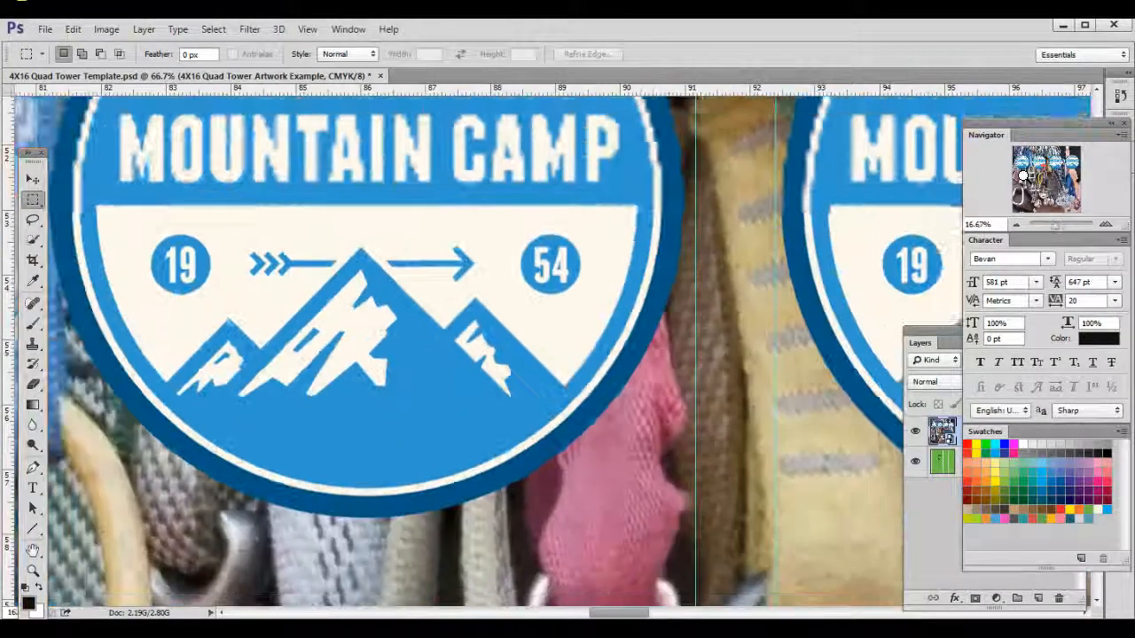
key("ctrl+minus")
key("ctrl+minus")
key("ctrl+minus")
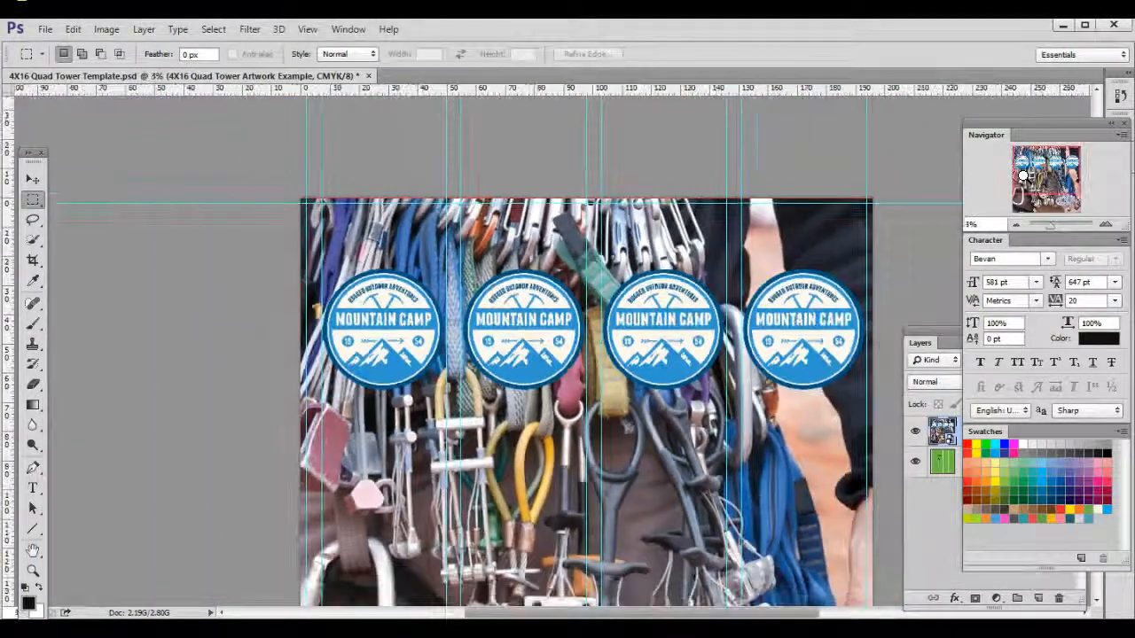
key("ctrl+minus")
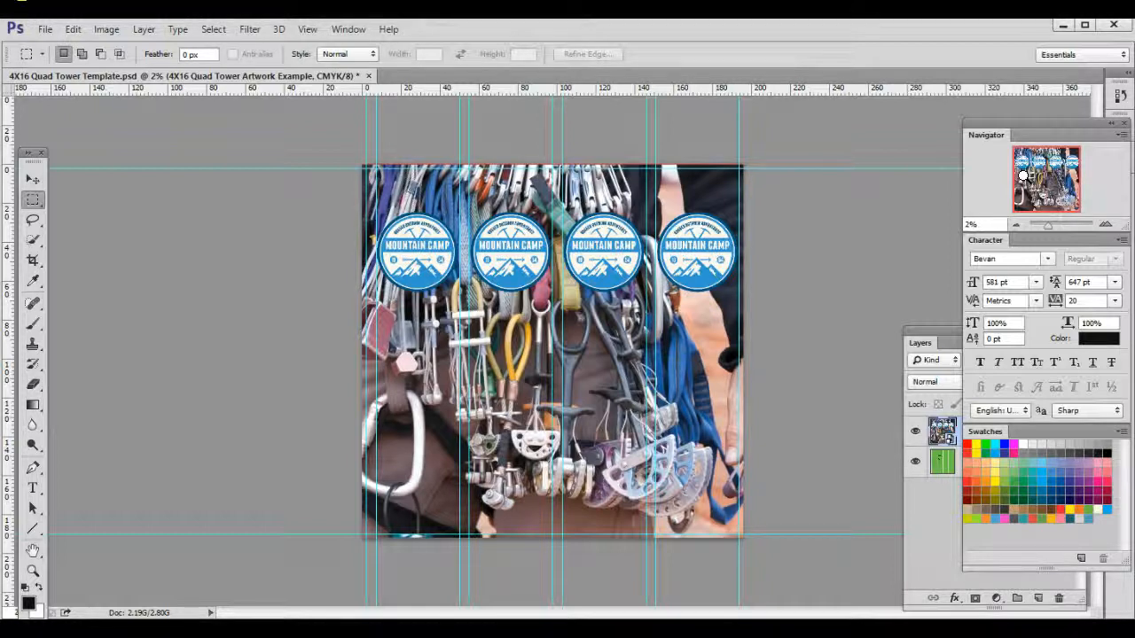
Step: Bring the layer list into clear view and delete the green Background template layer beneath the artwork
left_click(947, 342)
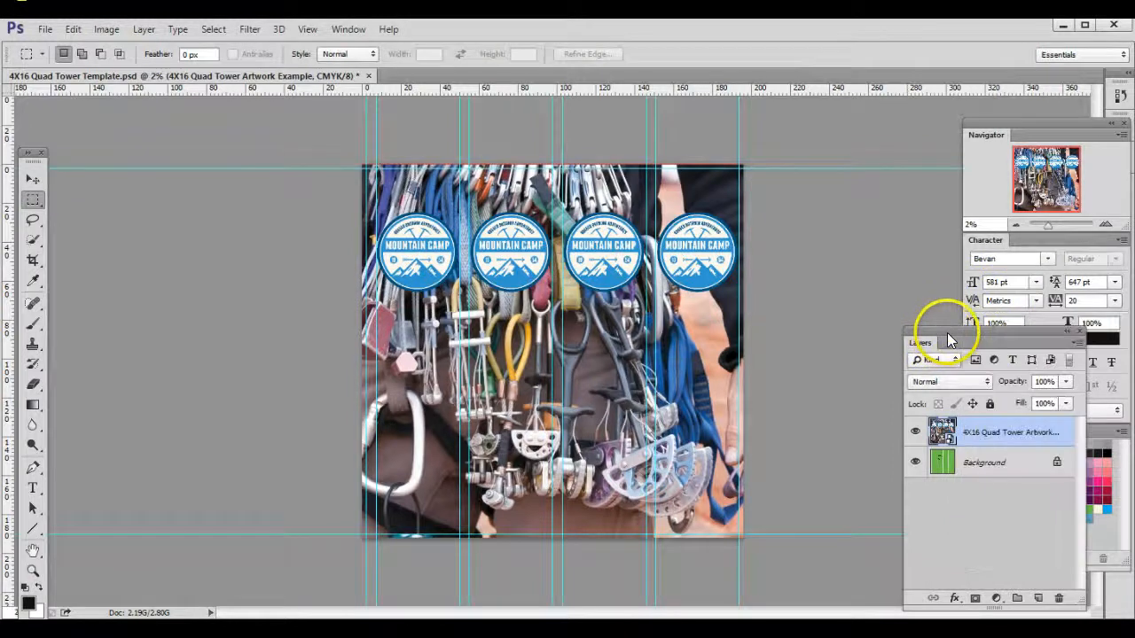
left_click_drag(946, 334, 913, 156)
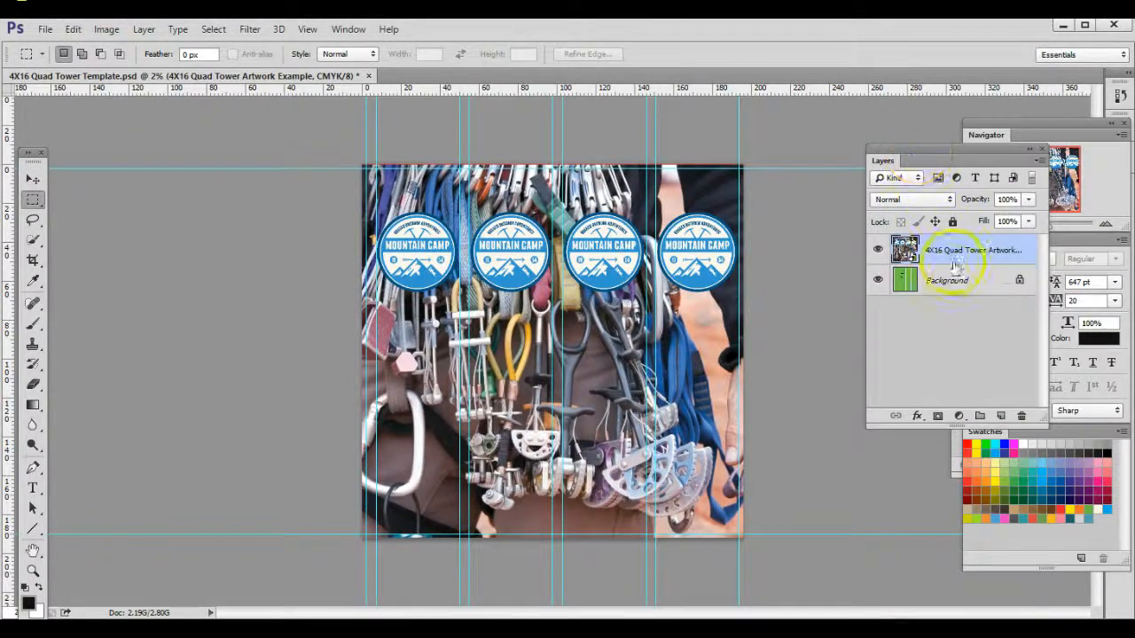
left_click(966, 284)
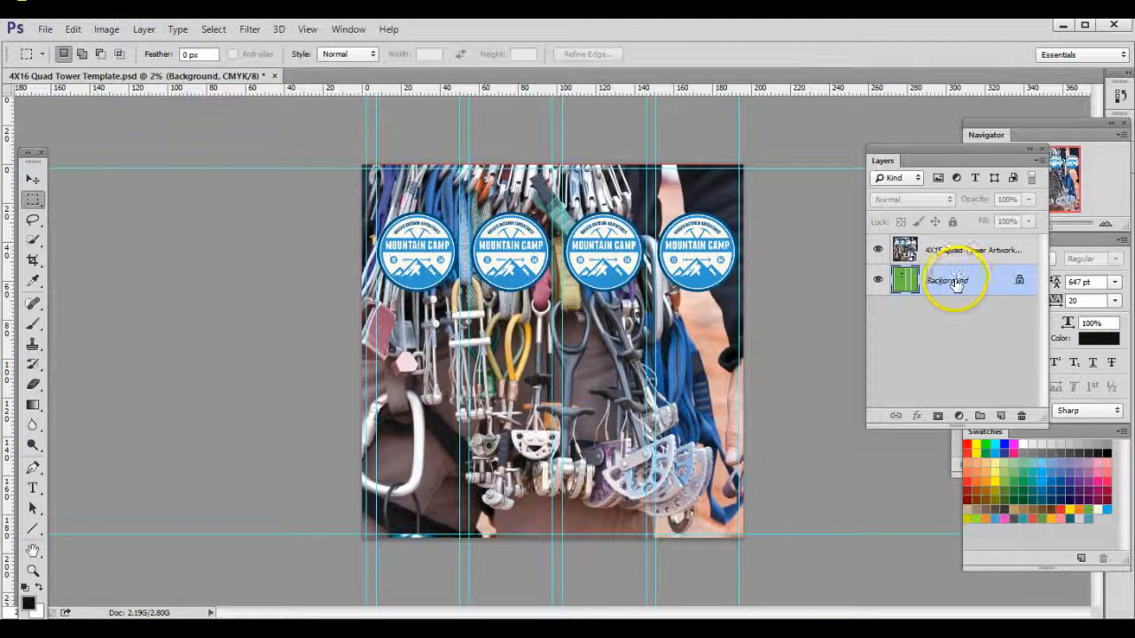
left_click_drag(956, 281, 1023, 415)
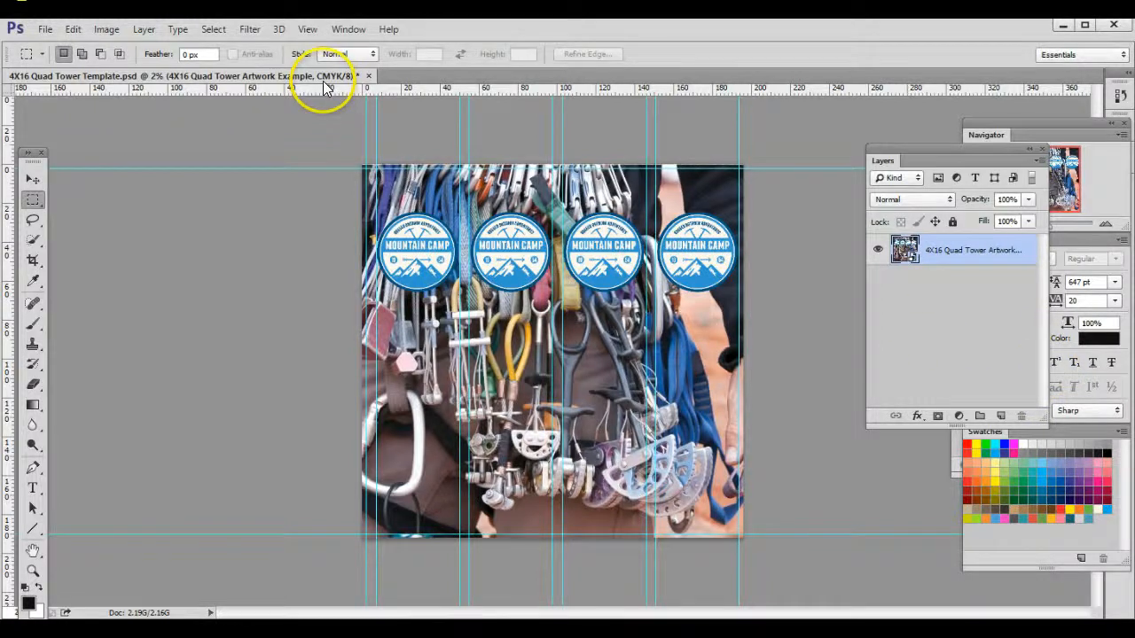
Step: Flatten the image so the quad tower artwork becomes the document's single background layer
left_click(144, 29)
mouse_move(149, 28)
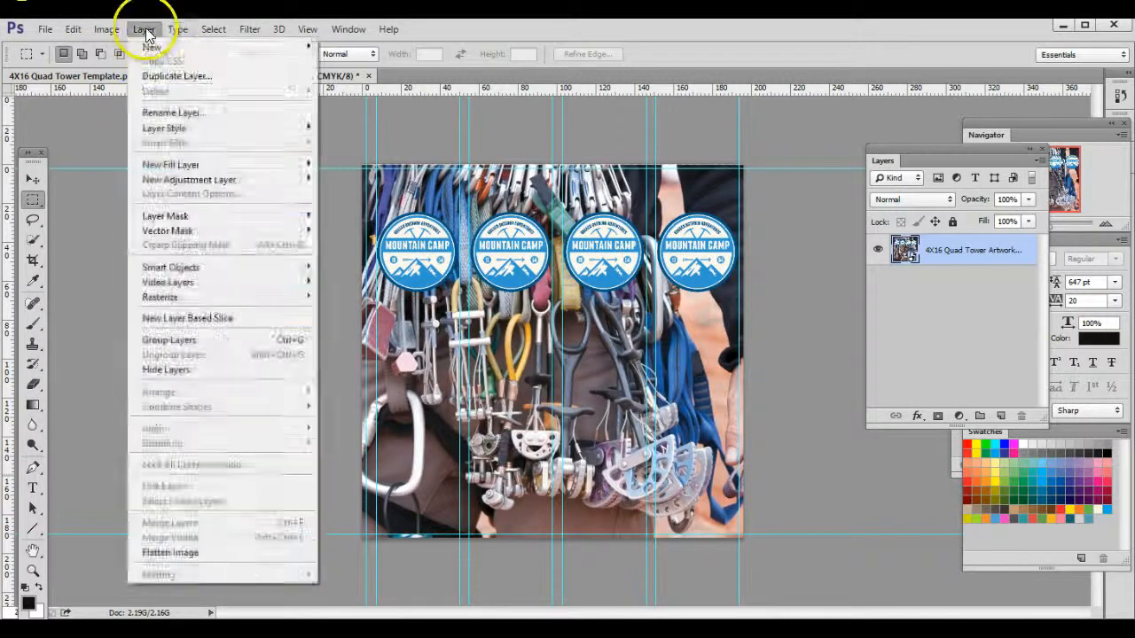
left_click(197, 553)
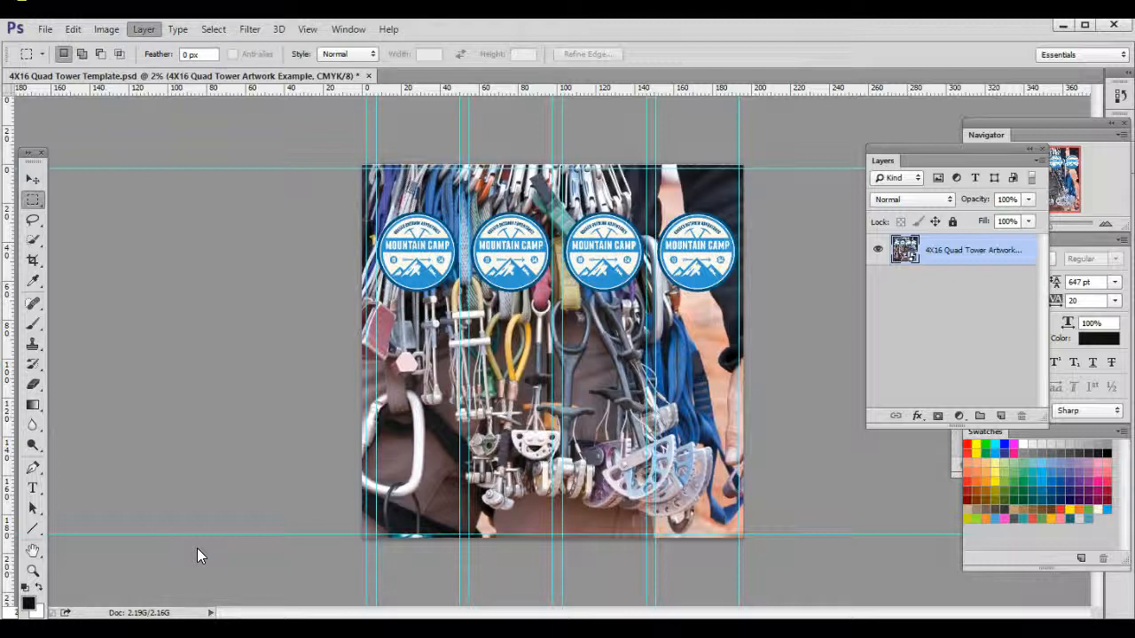
left_click(248, 393)
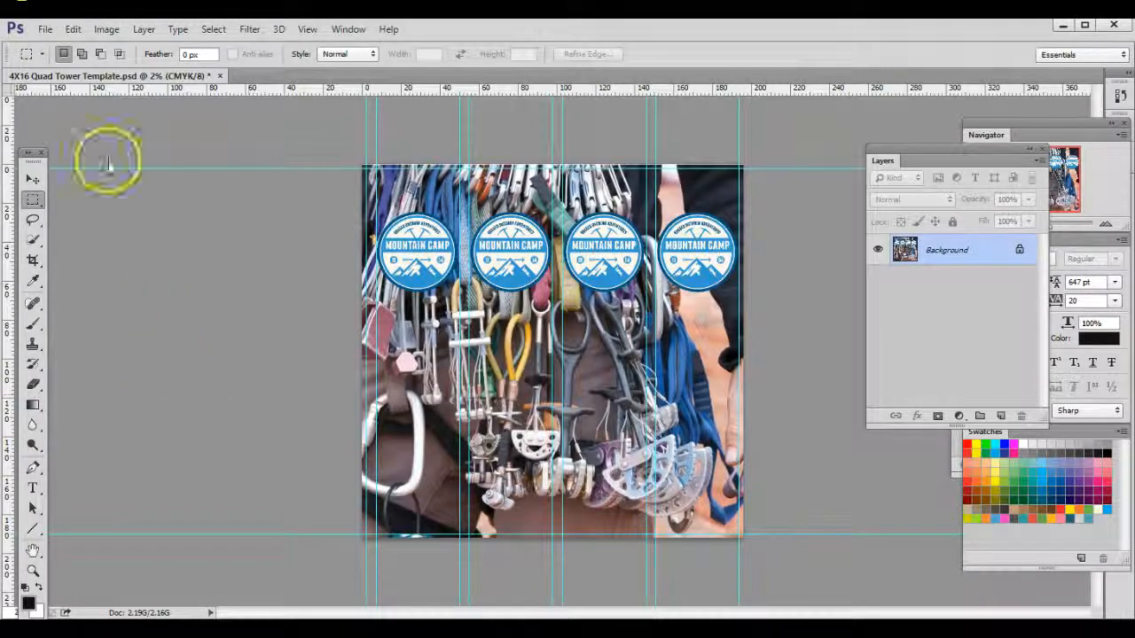
left_click(45, 29)
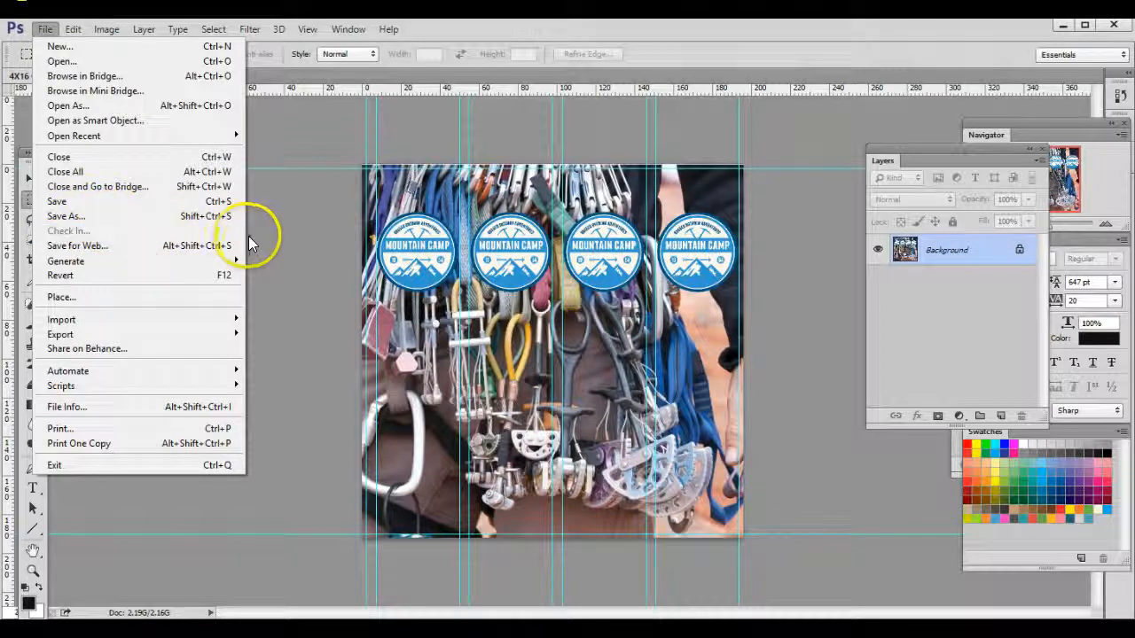
left_click(328, 251)
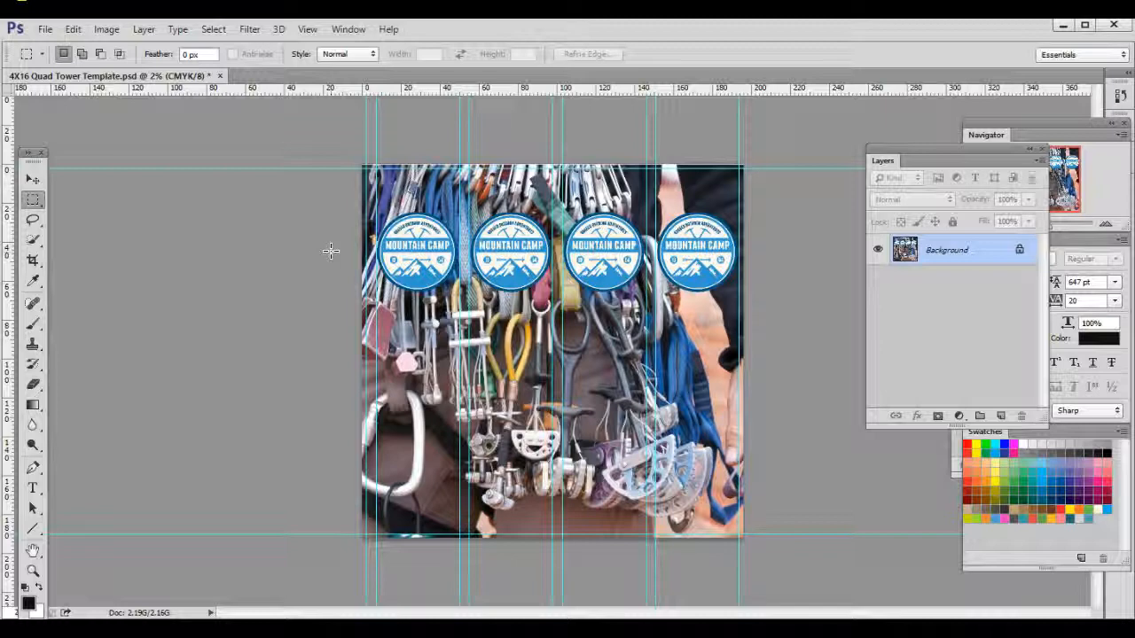
left_click(423, 431)
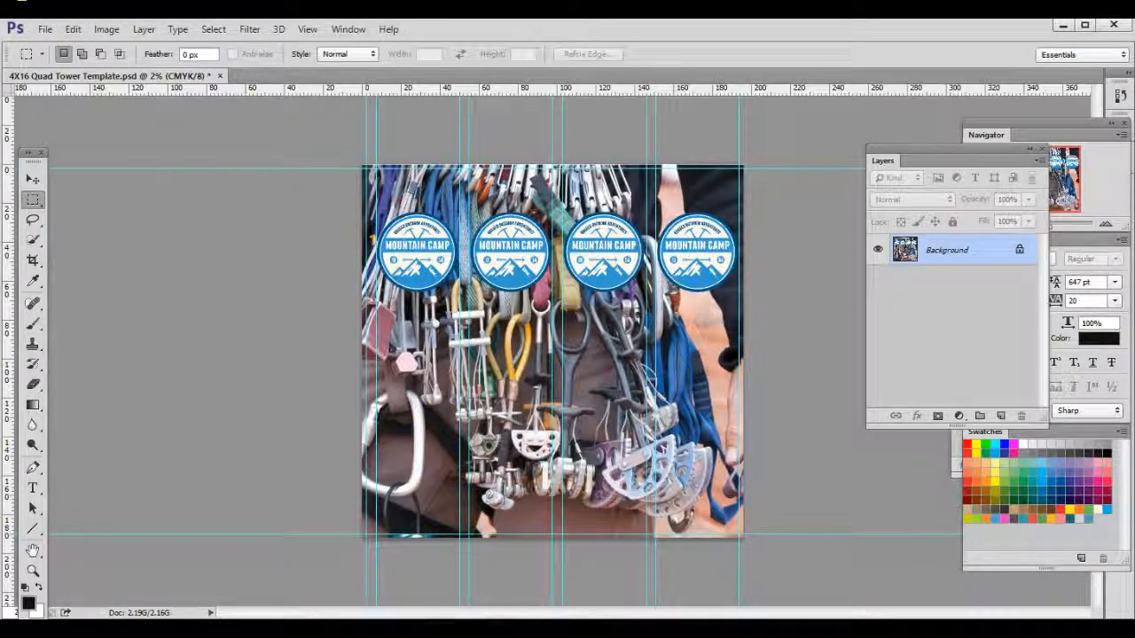